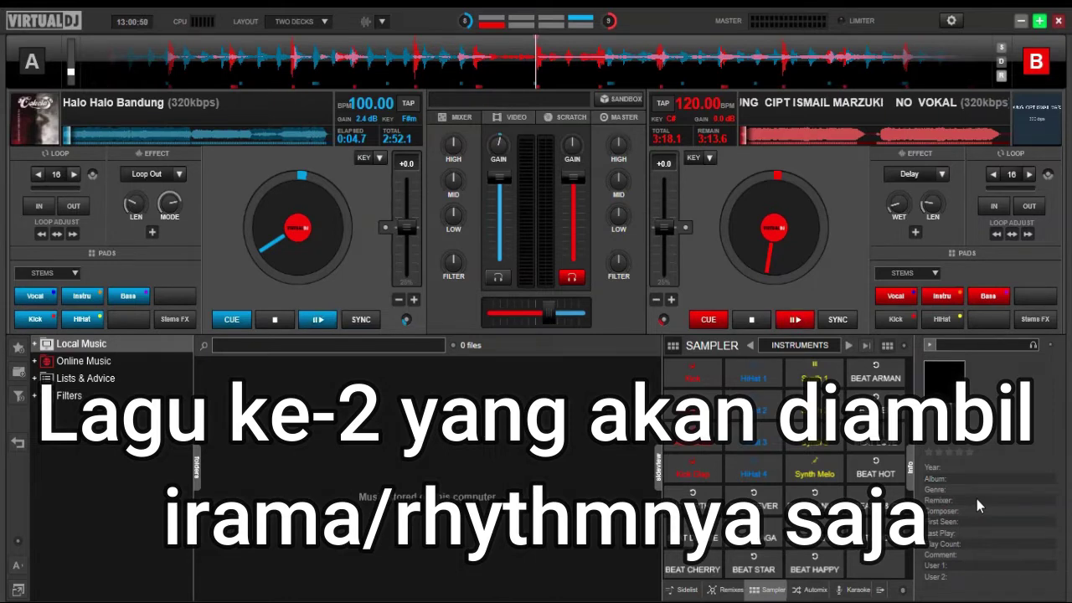
# Restore the Kick and HiHat stems on deck B to play the full track, and return the deck to its cue point.
pyautogui.click(894, 319)
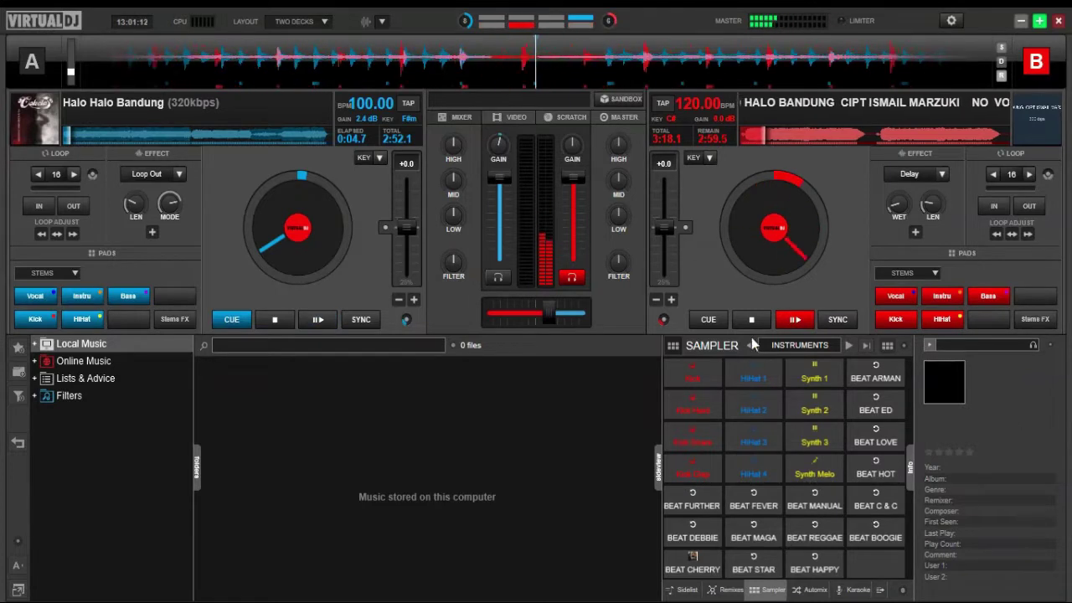
pyautogui.click(709, 319)
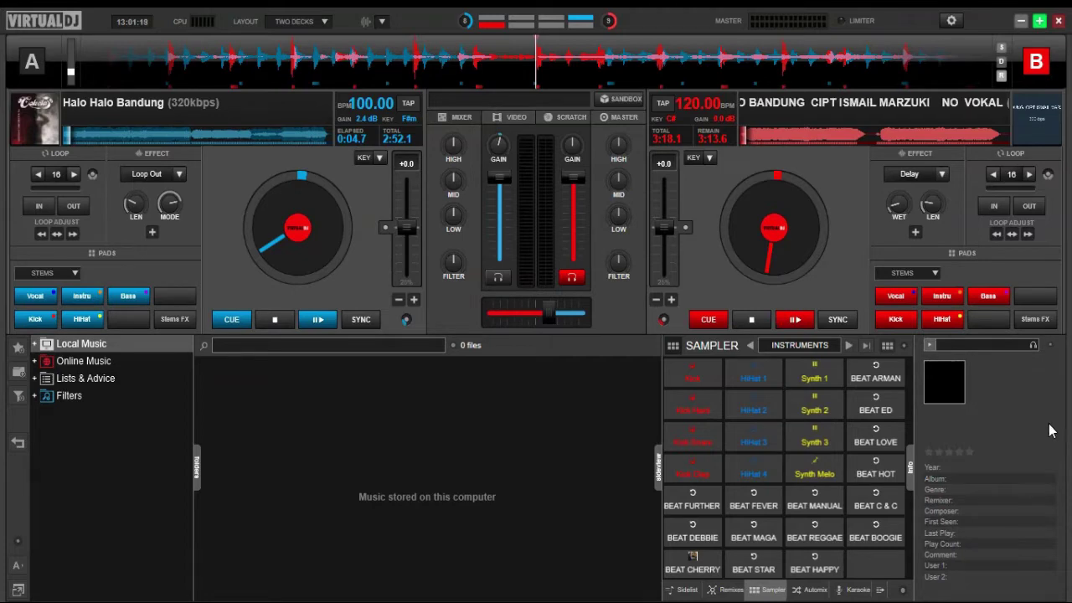
# Play deck A, mute its Kick, HiHat, Bass and Instru stems to isolate the vocal, and return the deck to its cue point.
pyautogui.click(317, 319)
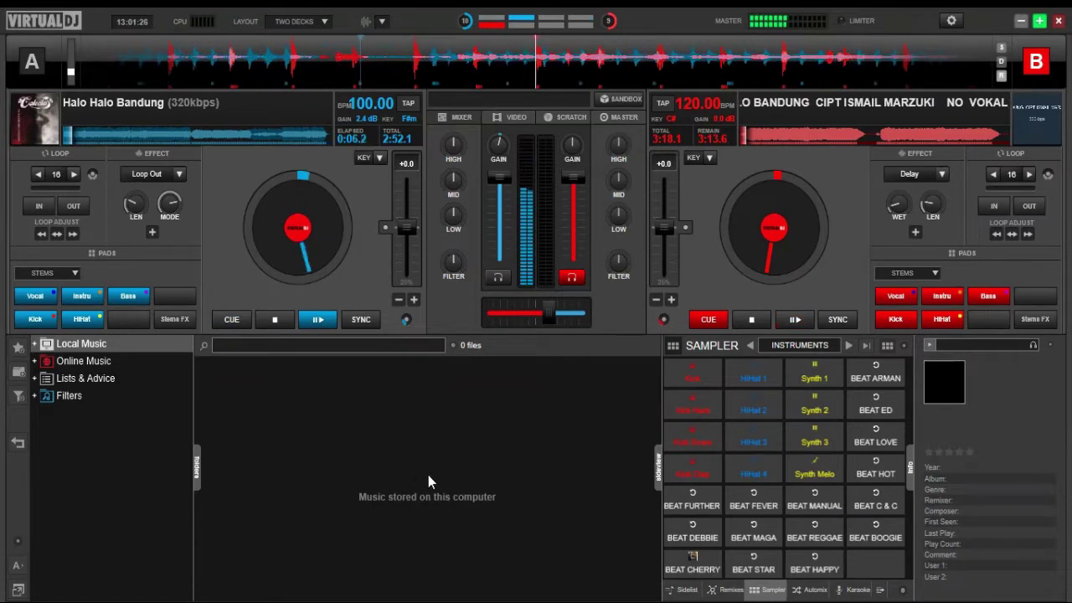
pyautogui.click(32, 321)
pyautogui.click(82, 317)
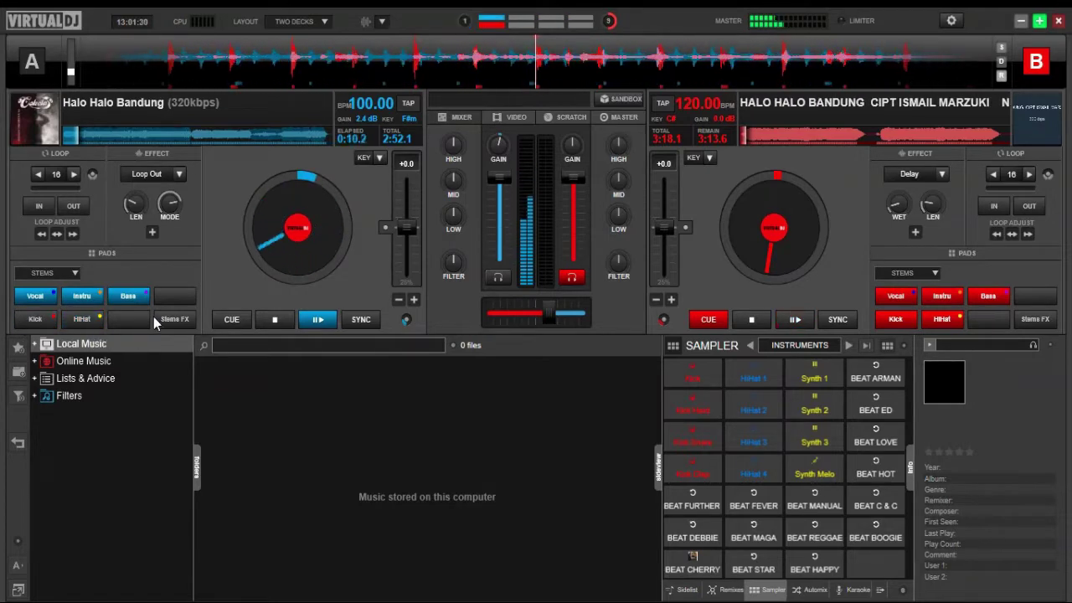
pyautogui.click(128, 299)
pyautogui.click(81, 298)
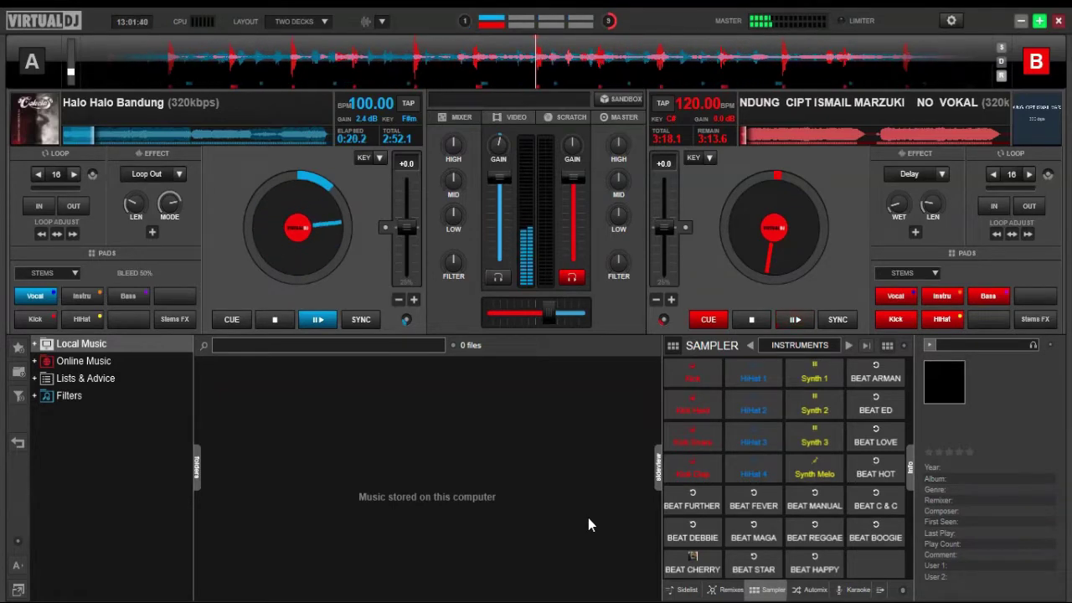
pyautogui.click(231, 323)
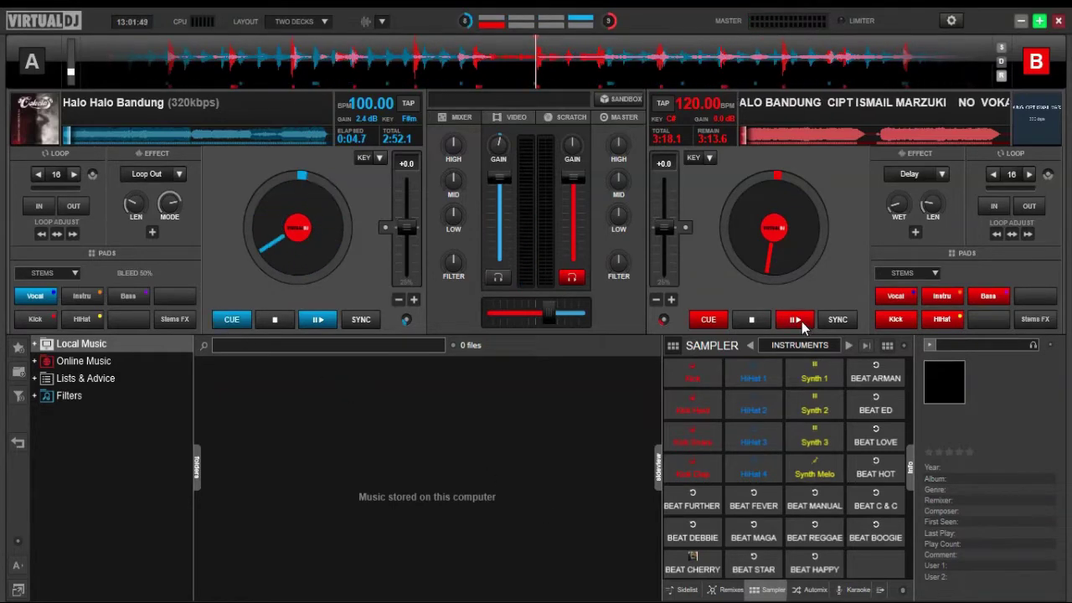
# Play deck B, mute its Kick and HiHat stems, and return the deck to its cue point.
pyautogui.click(800, 321)
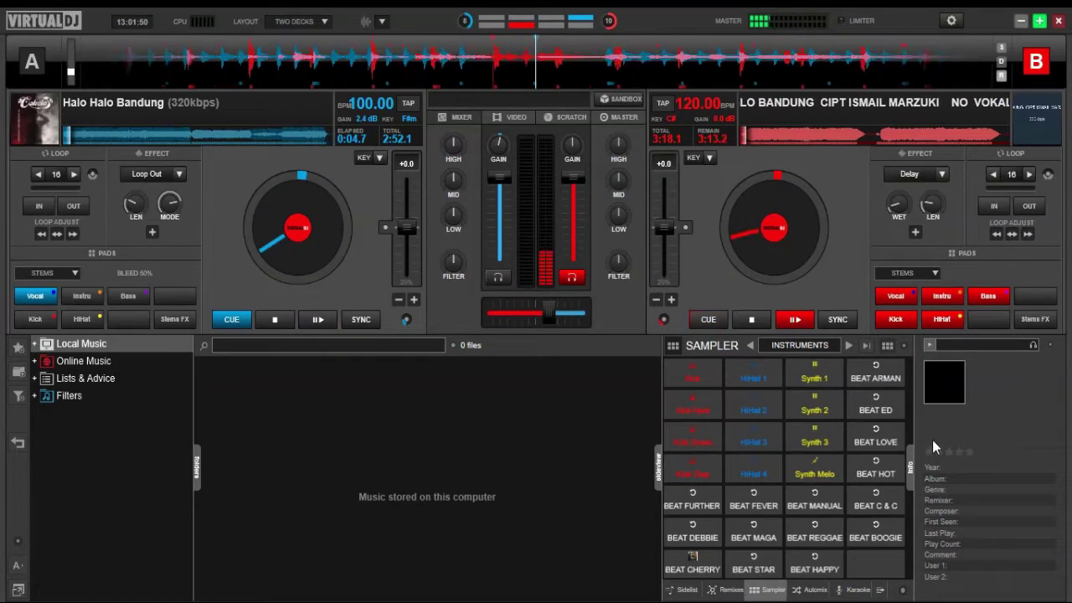
pyautogui.click(898, 319)
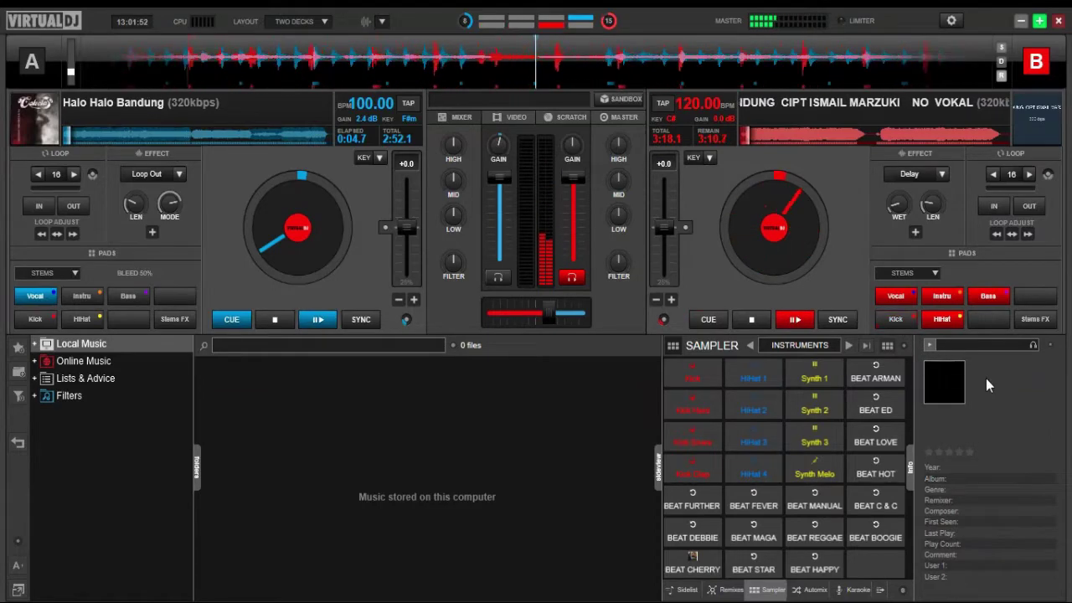
pyautogui.click(942, 319)
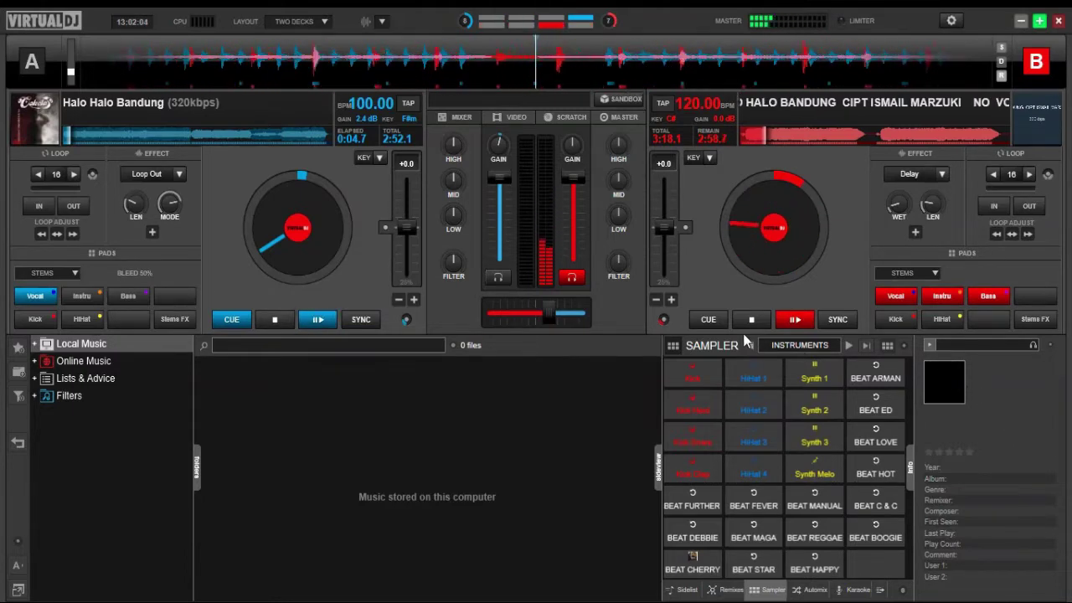
pyautogui.click(712, 321)
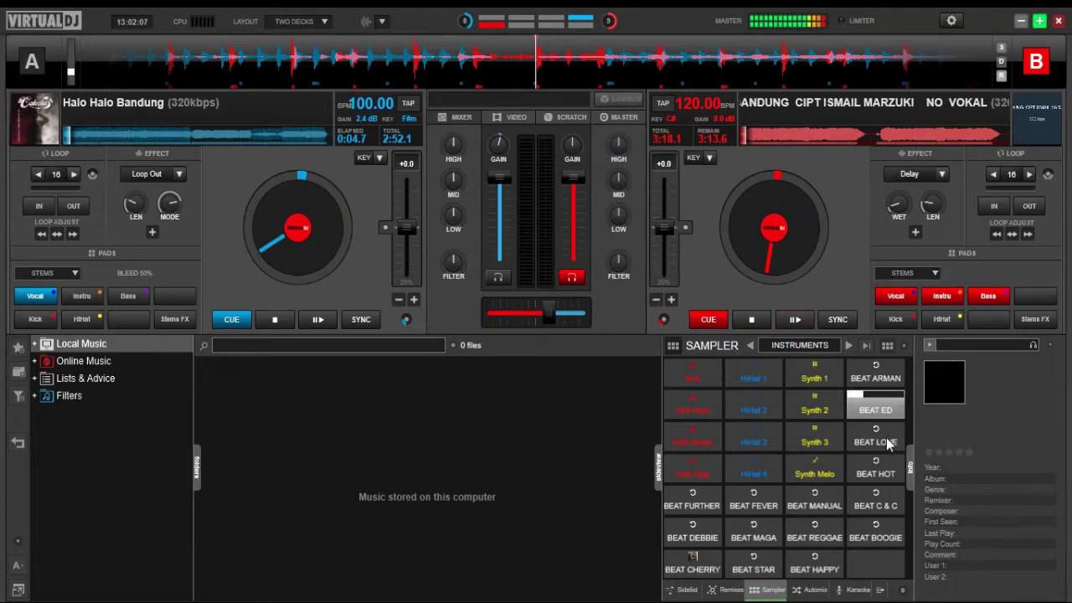
# Preview deck B over the BEAT ED, BEAT LOVE and HiHat 1 samples, and stop the deck and the samples.
pyautogui.click(885, 437)
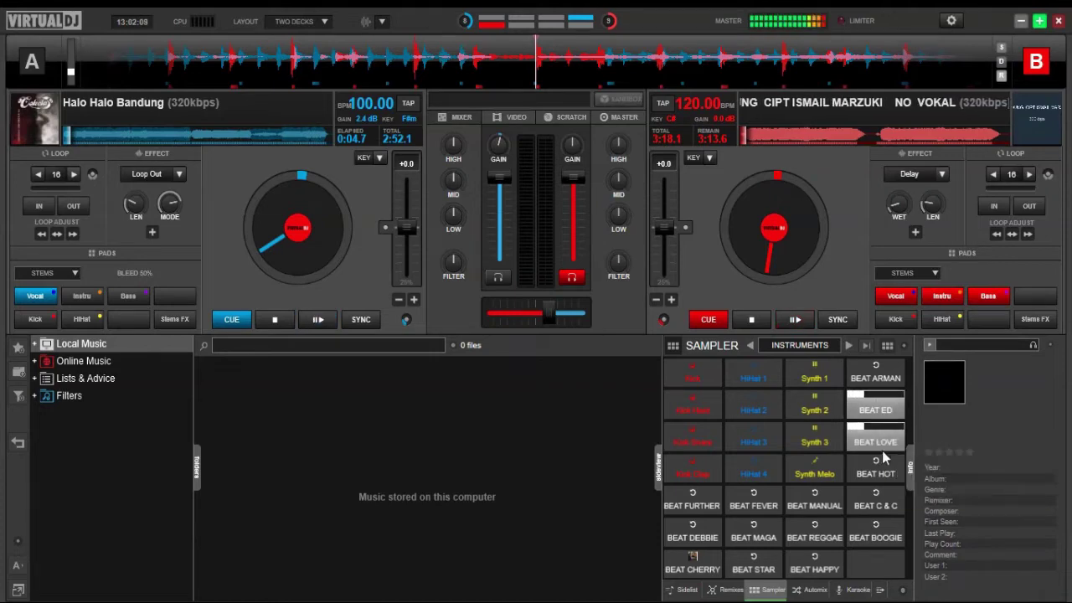
pyautogui.click(743, 373)
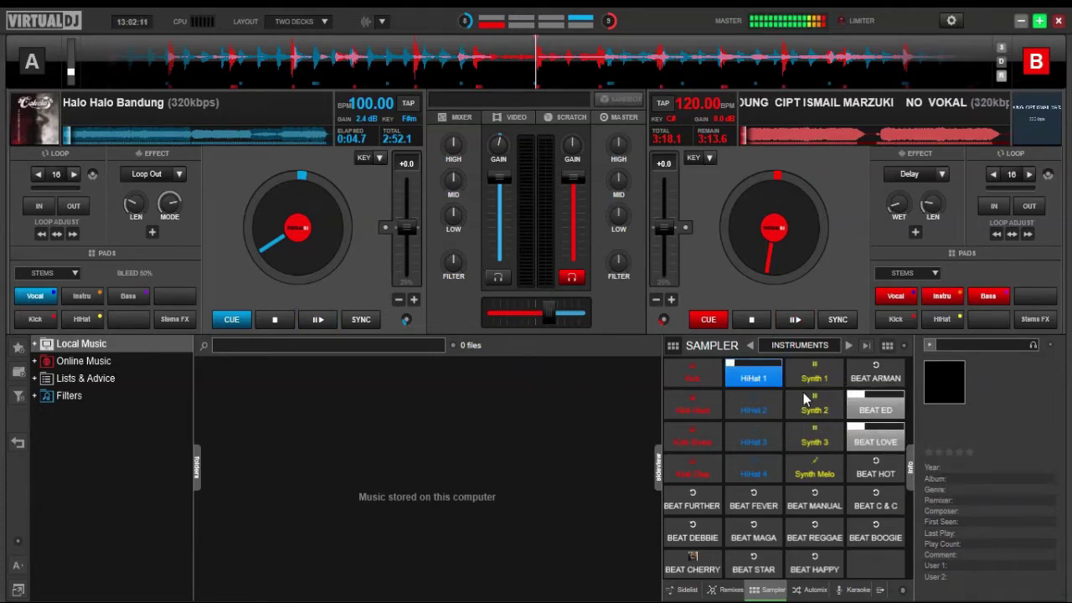
pyautogui.click(800, 318)
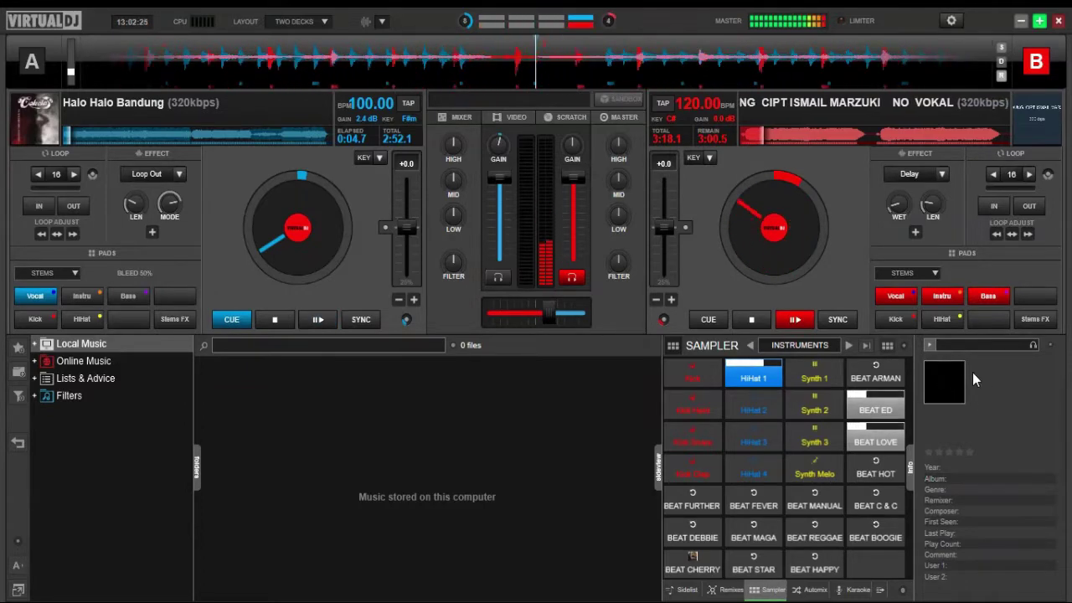
pyautogui.click(717, 319)
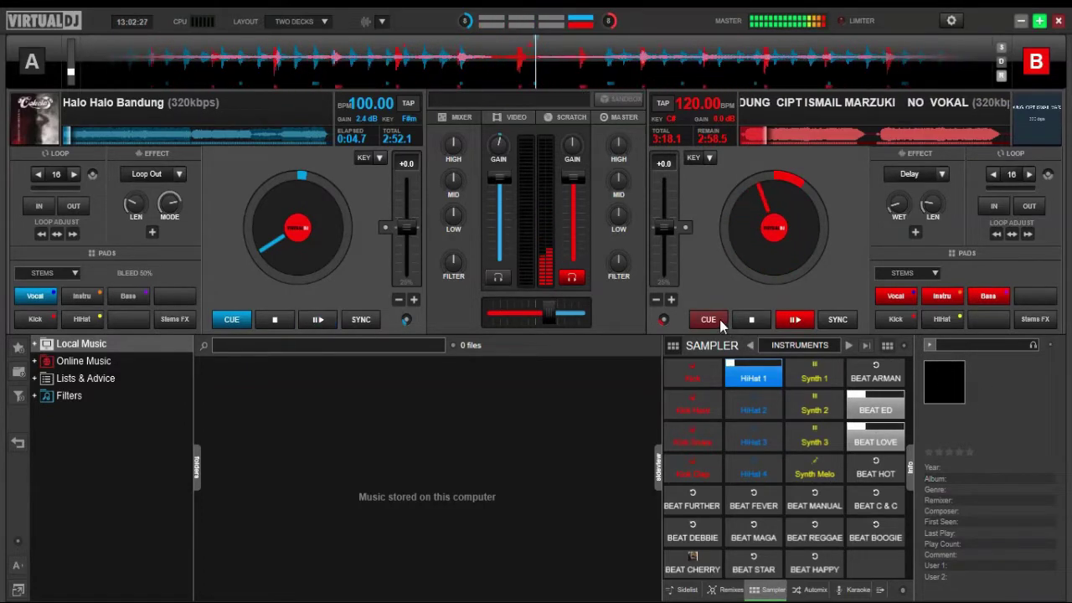
pyautogui.click(862, 404)
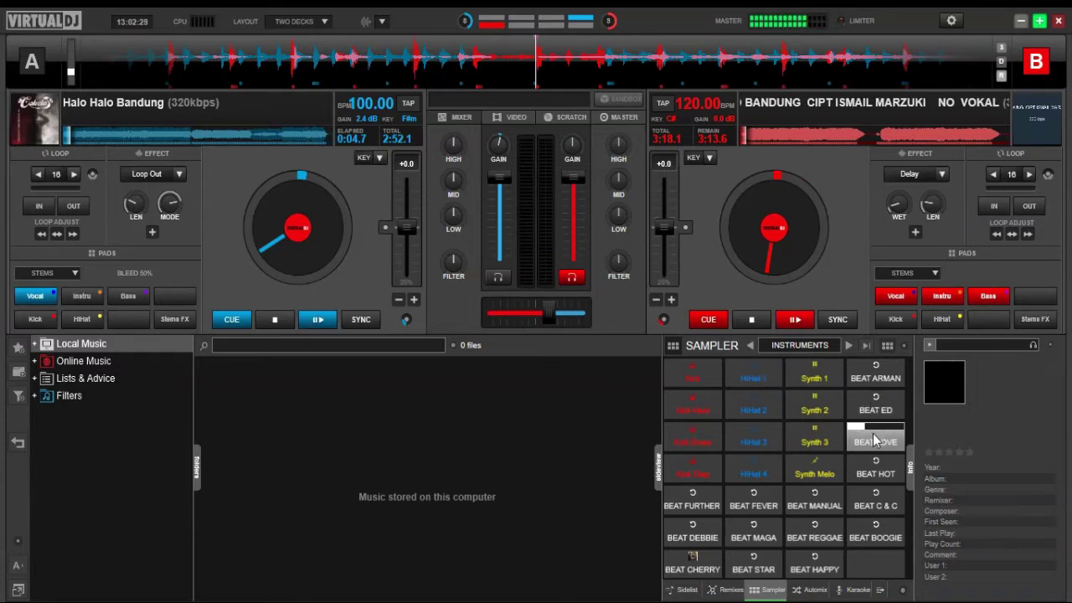
pyautogui.click(873, 433)
# Play deck B, shift its key by +1, and return the deck to its cue point.
pyautogui.click(790, 317)
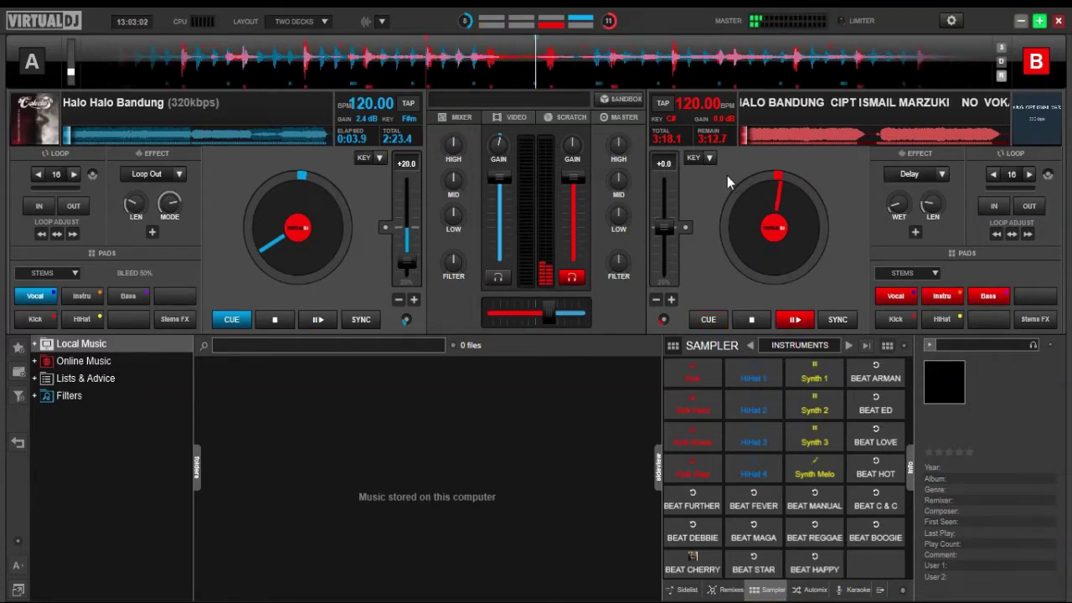
pyautogui.click(709, 157)
pyautogui.click(736, 232)
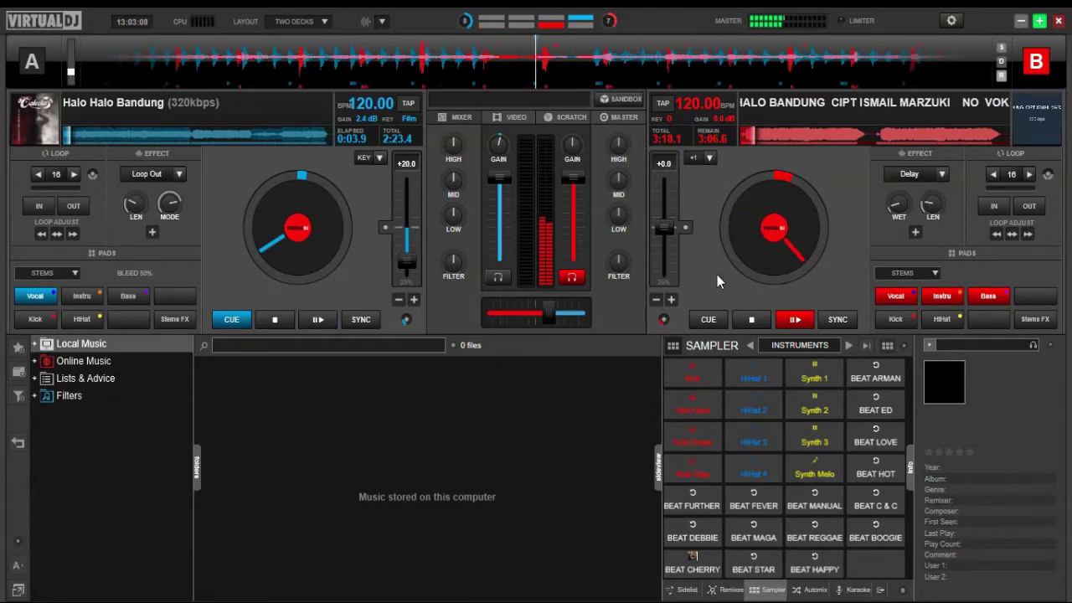
pyautogui.click(708, 319)
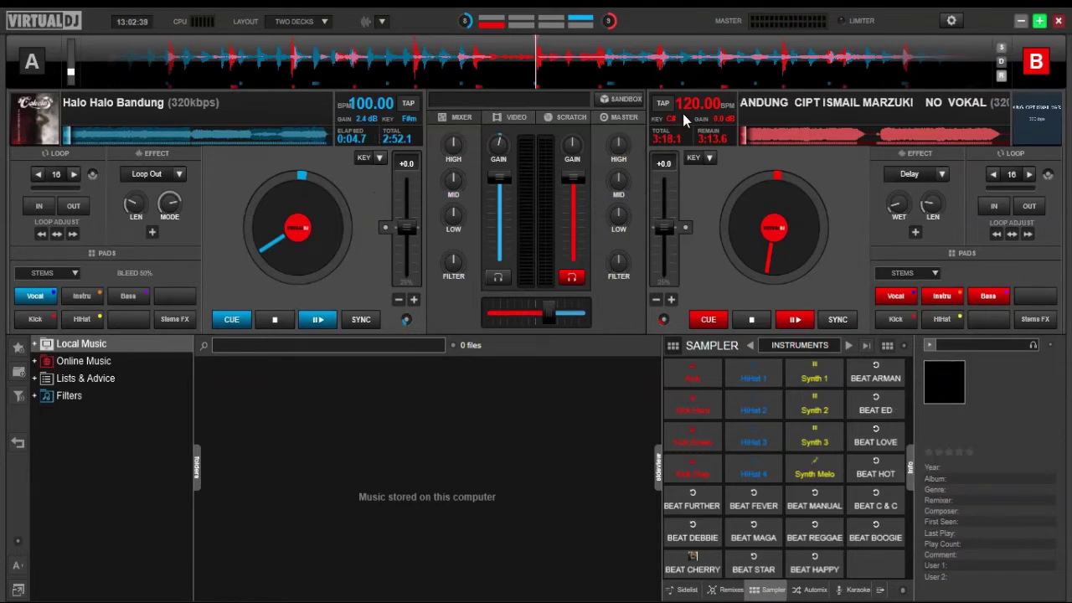
# Play deck A, sync its tempo to deck B at 120 BPM, and return it to its cue point.
pyautogui.click(321, 320)
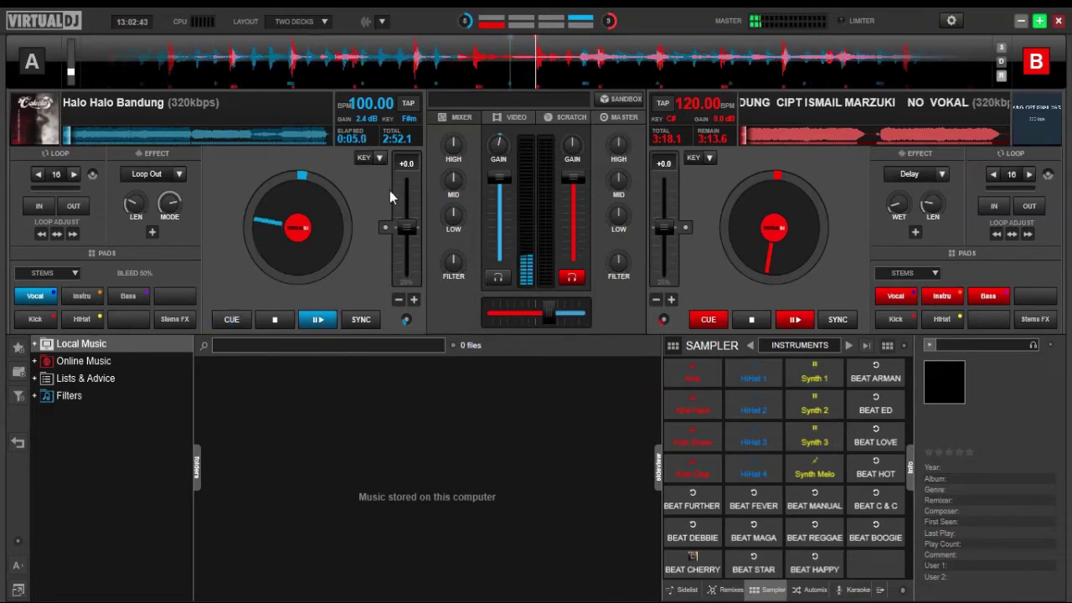
pyautogui.click(368, 319)
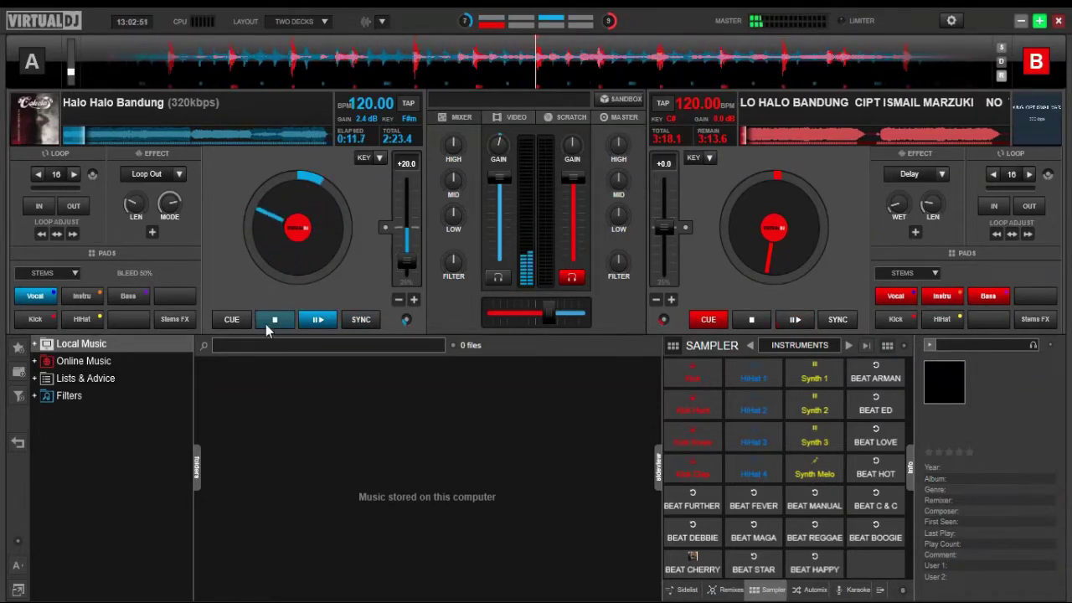
pyautogui.click(232, 319)
# Start the BEAT ED, BEAT LOVE and HiHat 1 samples, and play deck B over them.
pyautogui.click(871, 419)
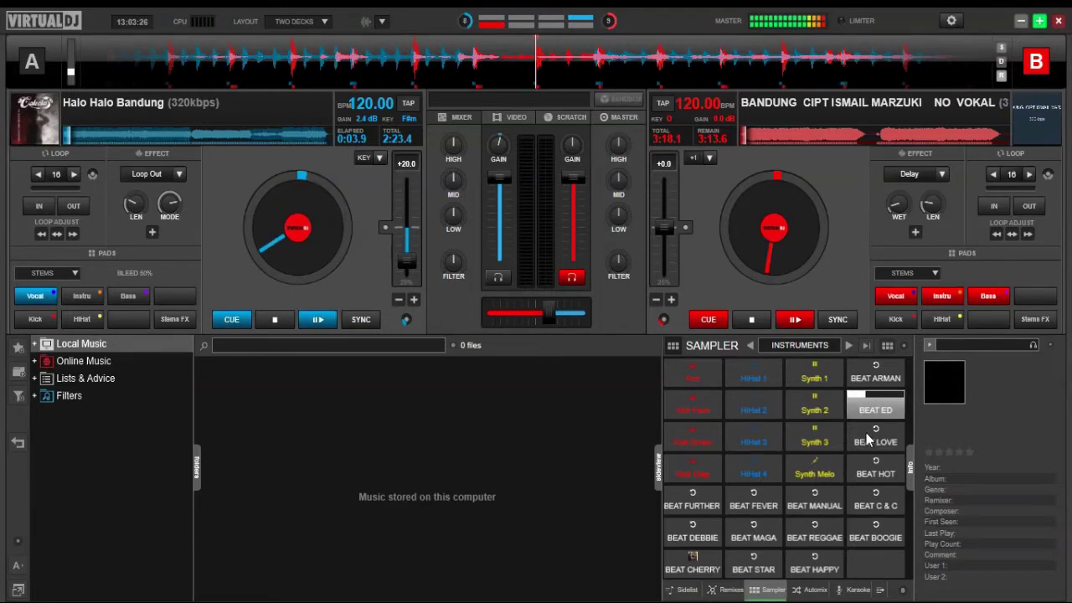
pyautogui.click(870, 436)
pyautogui.click(768, 373)
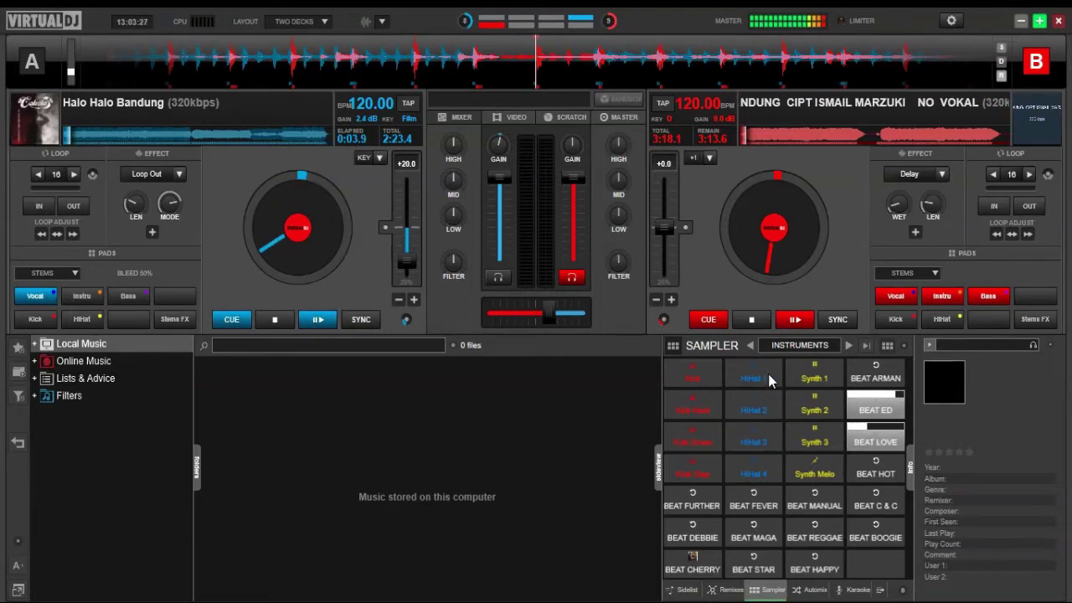
pyautogui.click(804, 319)
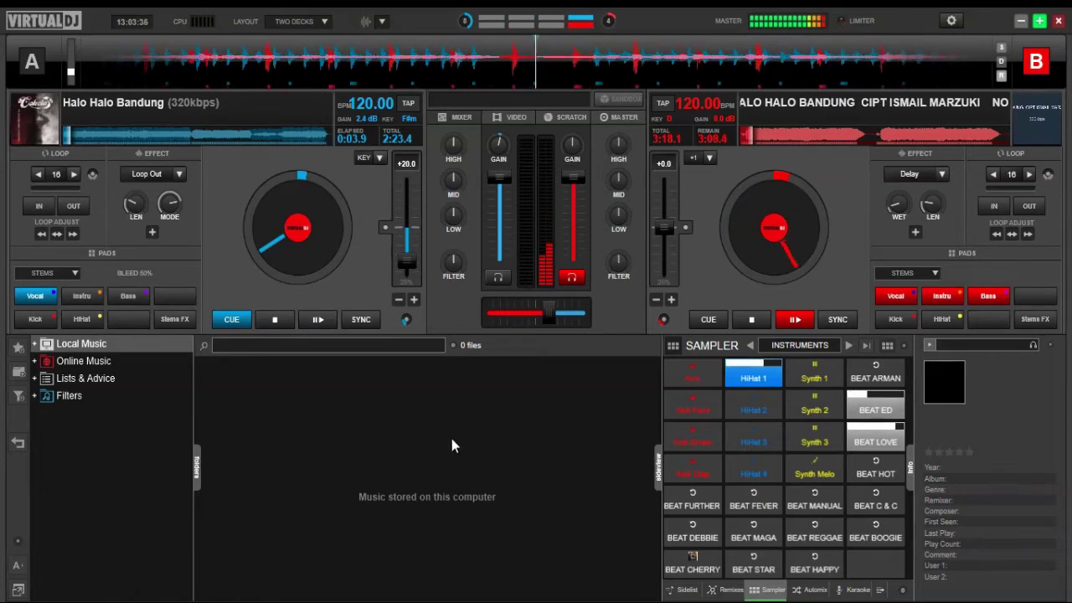
# Bring in deck A's vocal over the running mix and raise its gain to 4.1 dB.
pyautogui.click(322, 320)
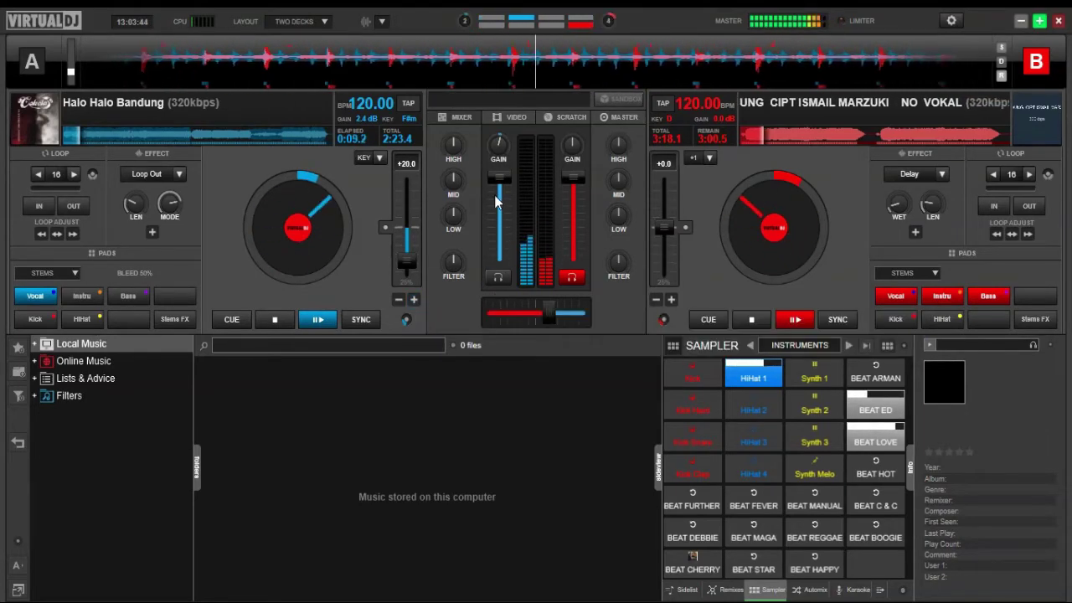
pyautogui.moveTo(500, 144); pyautogui.dragTo(505, 143)
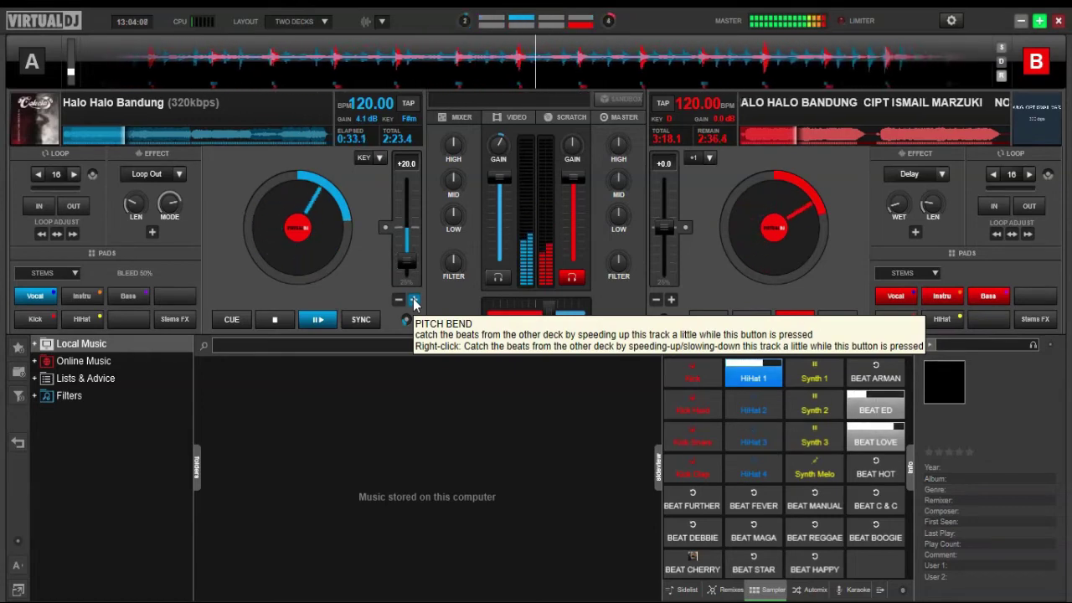
# Stop deck A and the HiHat 1 sample to end the mix.
pyautogui.click(327, 317)
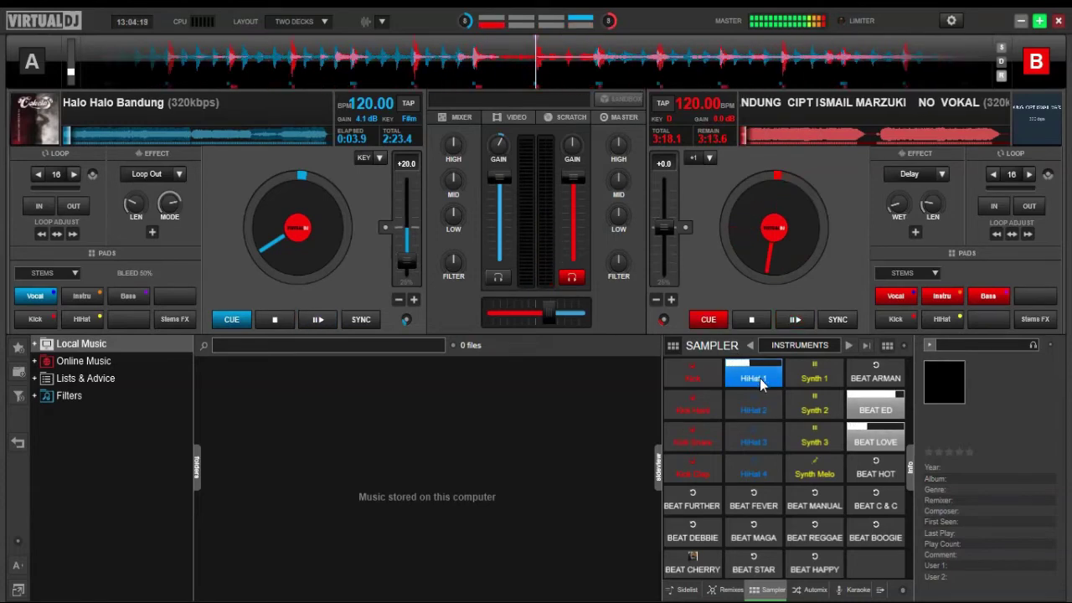
pyautogui.click(758, 378)
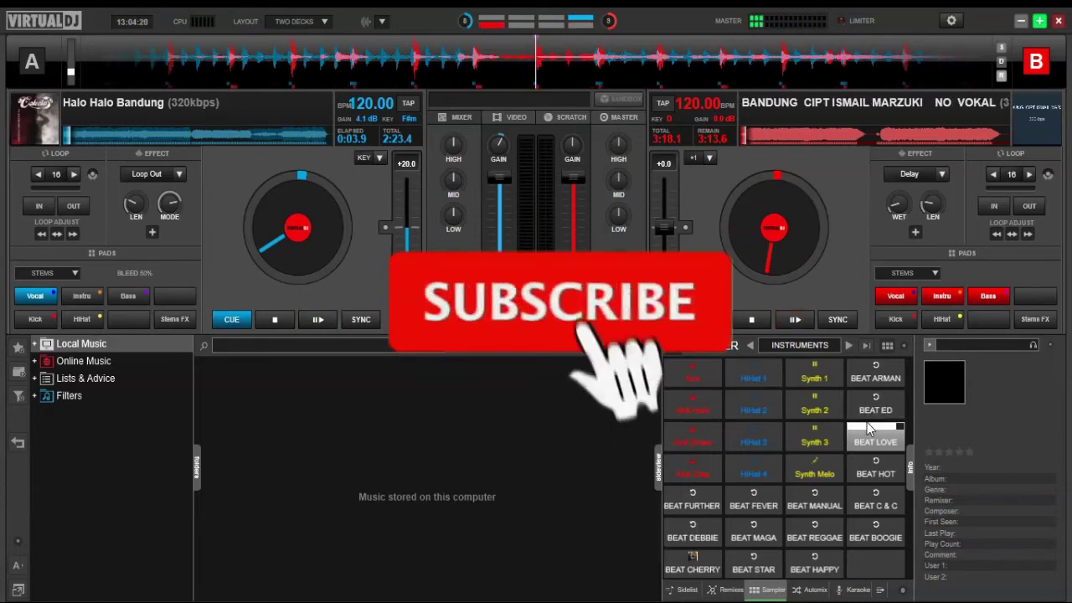